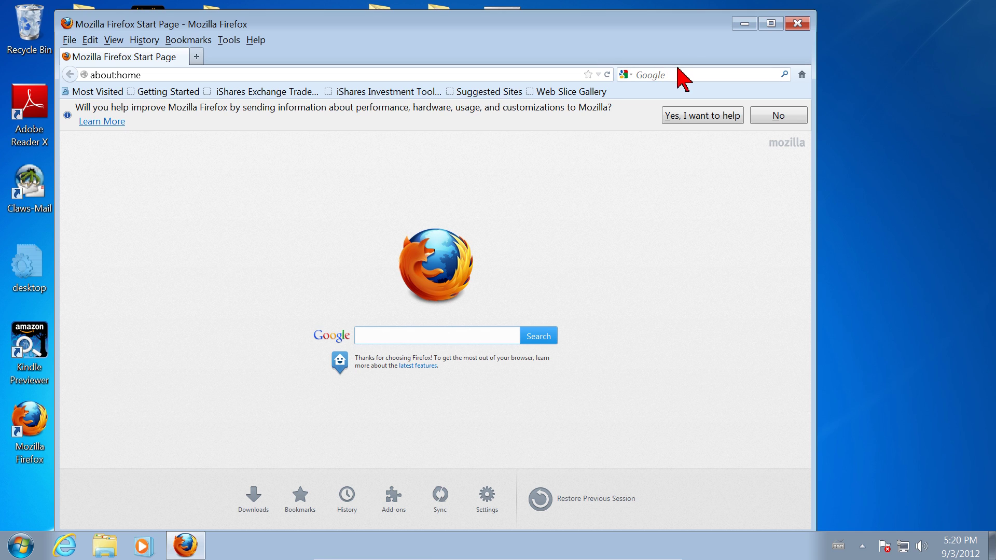
Step: Search the web for 'kitty cat' and scroll down to the 'Images for kitty cat' row
{"action": "left_click", "coordinate": [674, 75]}
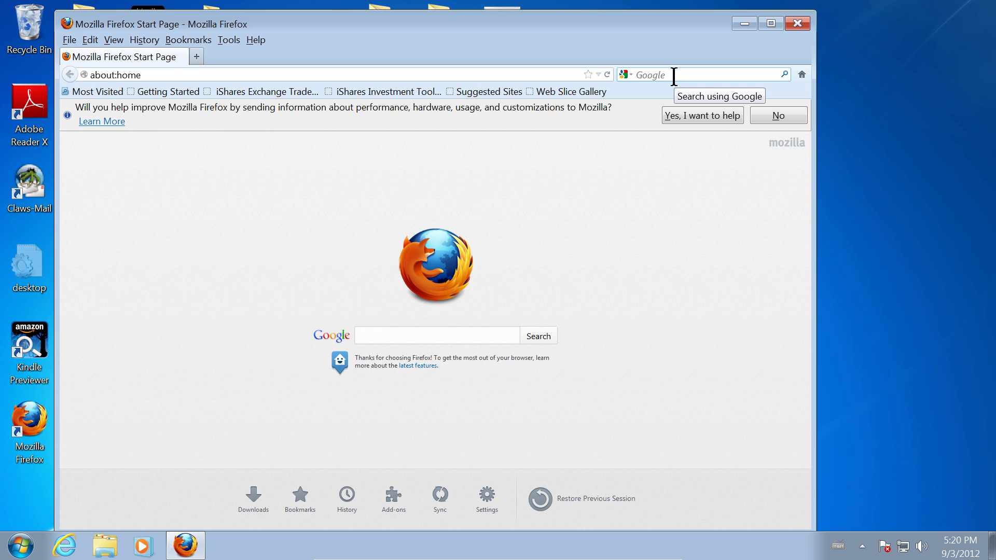
{"action": "type", "text": "kitty cat"}
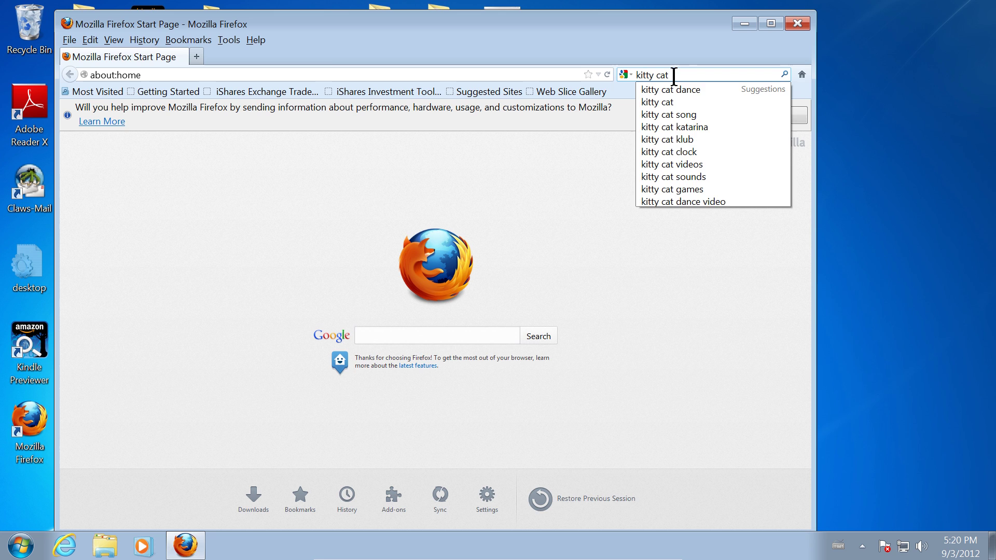
{"action": "key", "text": "Return"}
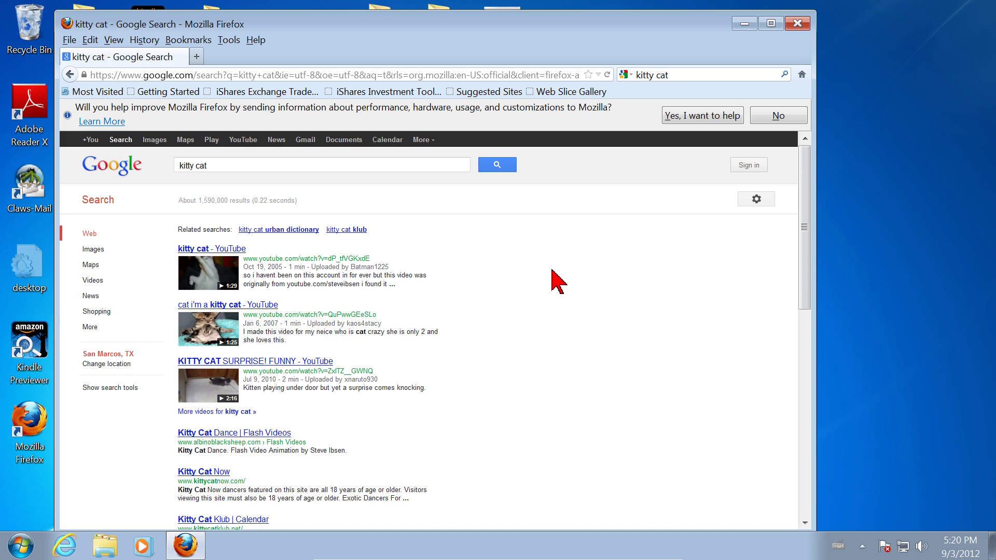
{"action": "scroll", "coordinate": [614, 286], "scroll_direction": "down", "scroll_amount": 2}
{"action": "scroll", "coordinate": [633, 290], "scroll_direction": "down", "scroll_amount": 2}
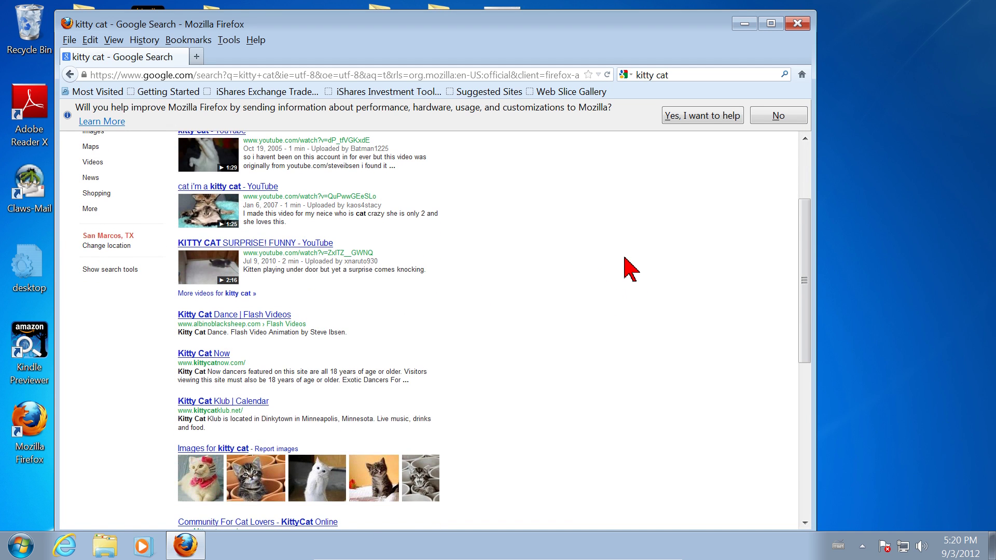
{"action": "scroll", "coordinate": [630, 260], "scroll_direction": "down", "scroll_amount": 4}
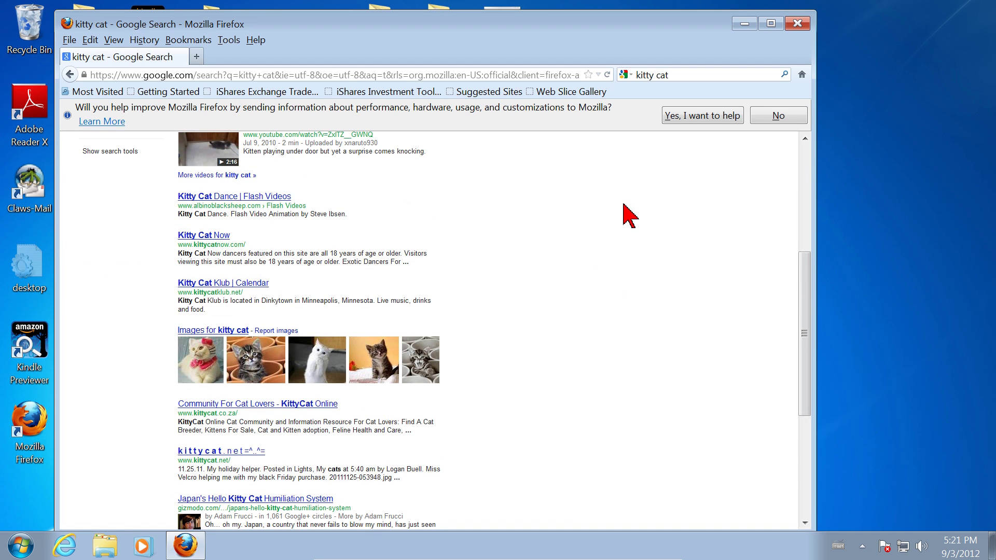
{"action": "scroll", "coordinate": [622, 212], "scroll_direction": "down", "scroll_amount": 4}
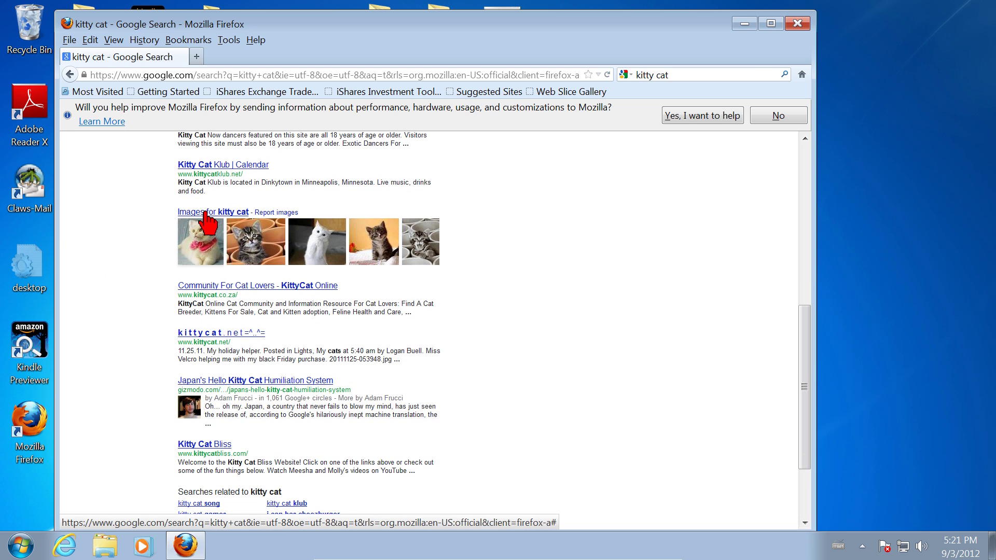
Step: Open the first kitty cat image result in a new tab and switch to that tab
{"action": "right_click", "coordinate": [207, 223]}
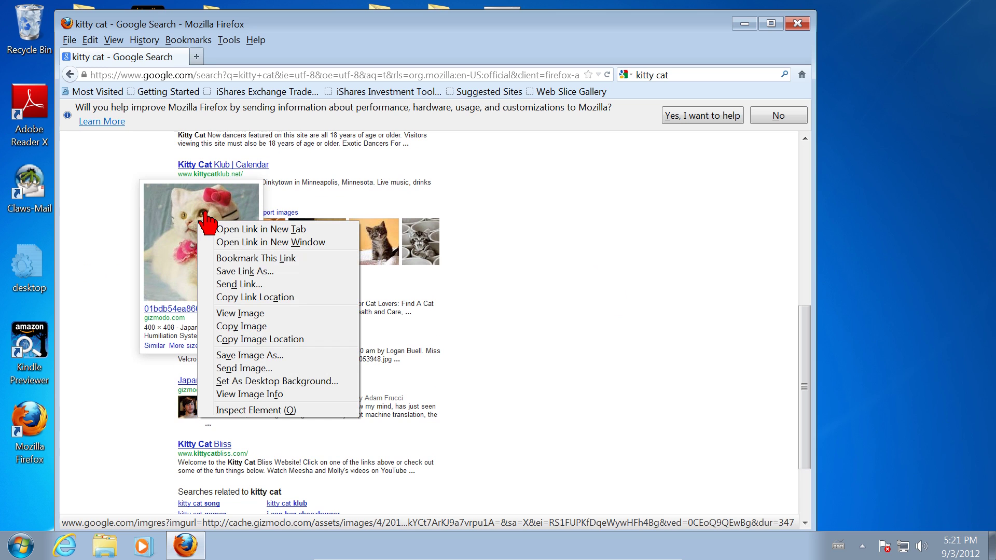
{"action": "left_click", "coordinate": [265, 229]}
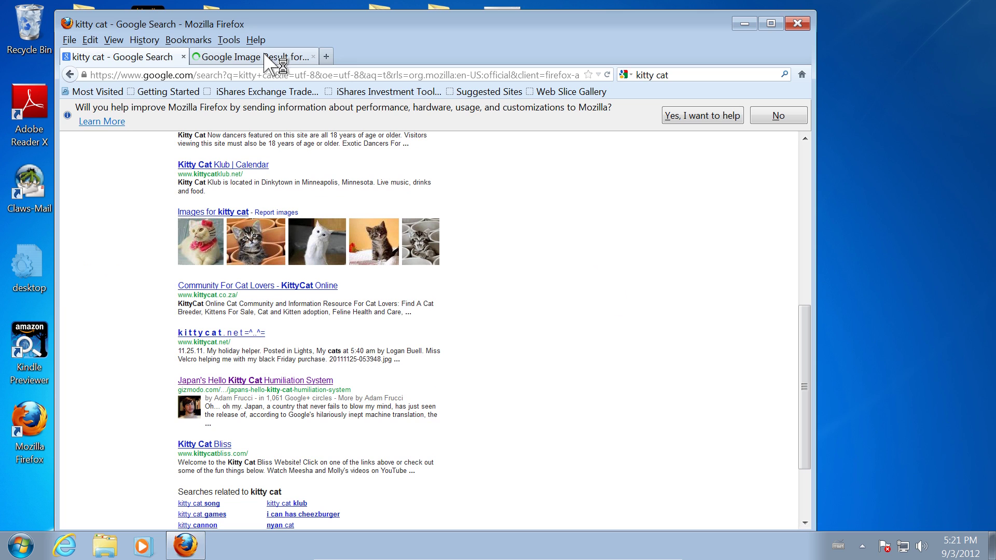
{"action": "left_click", "coordinate": [263, 56]}
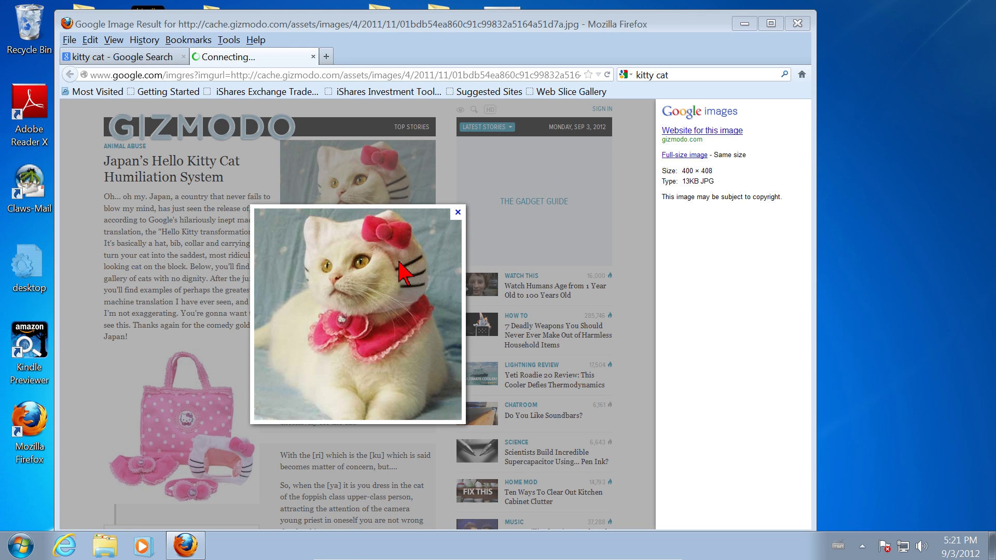
Step: Choose 'Save Image As...' on the Hello Kitty cat image preview
{"action": "right_click", "coordinate": [308, 289]}
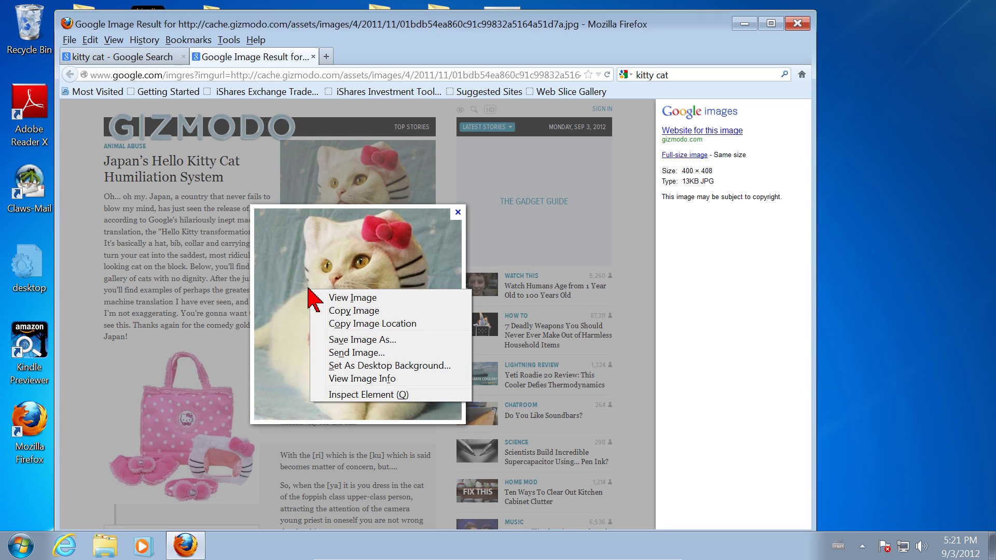
{"action": "left_click", "coordinate": [402, 338]}
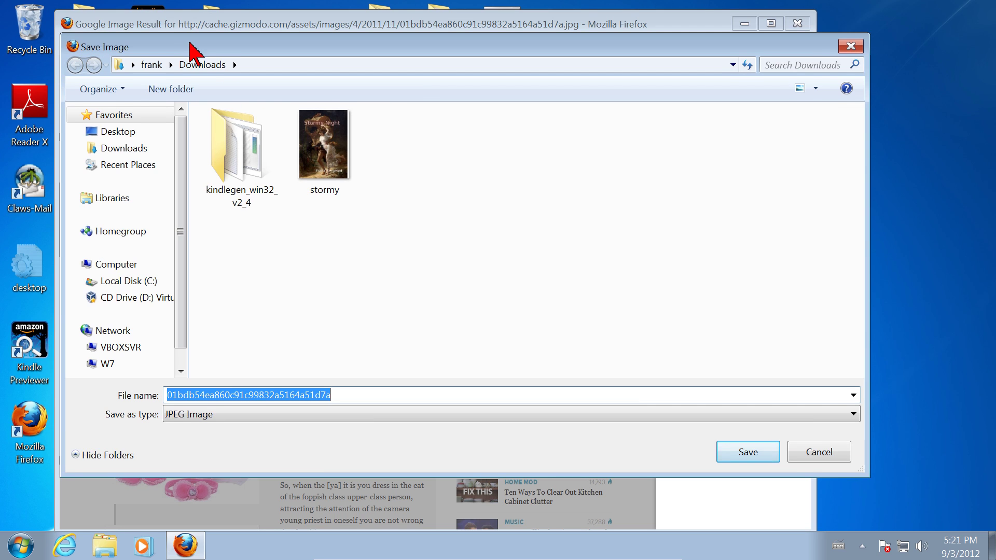
{"action": "left_click_drag", "start_coordinate": [191, 43], "coordinate": [235, 53]}
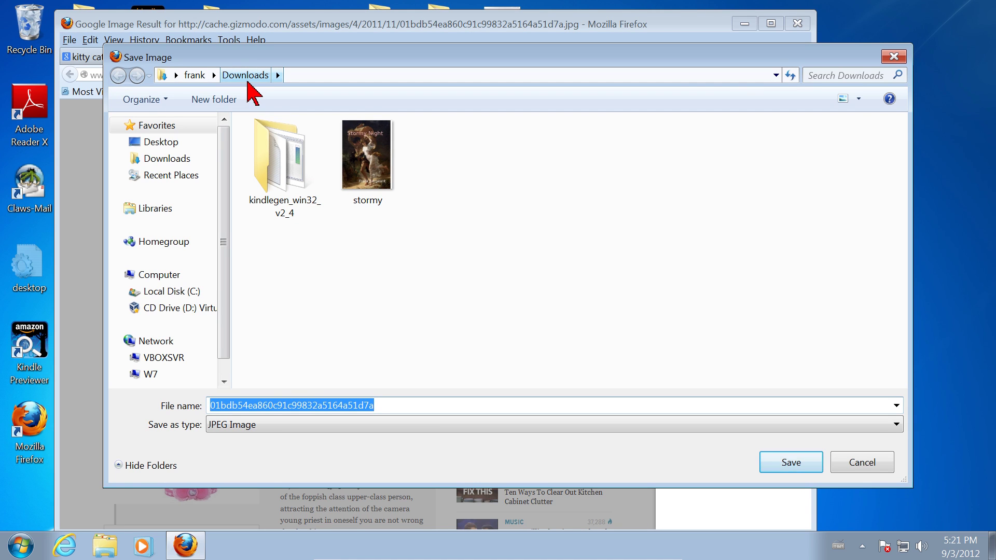
{"action": "left_click", "coordinate": [194, 75]}
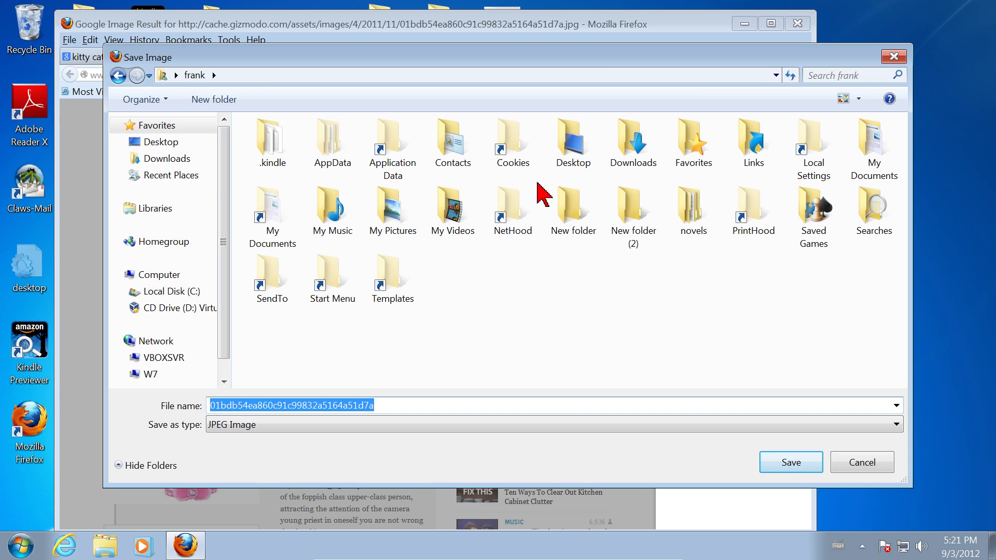
{"action": "left_click", "coordinate": [618, 146]}
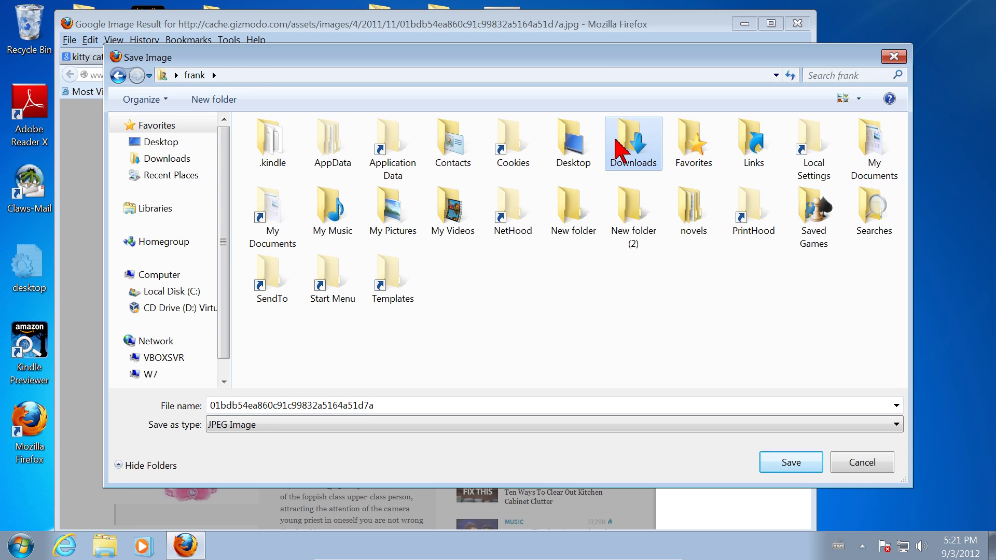
{"action": "double_click", "coordinate": [615, 141]}
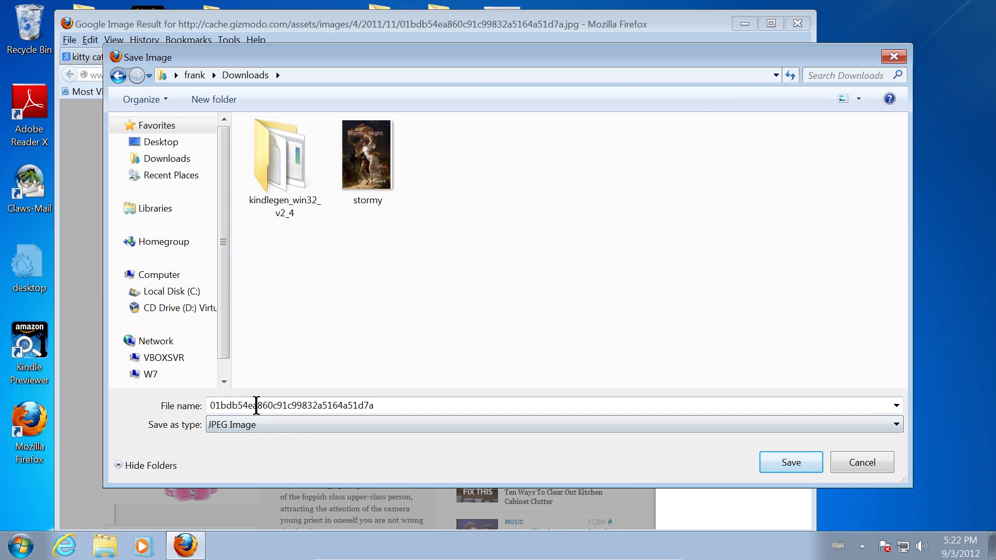
Step: Save the image to Downloads as cat1.jpg, dismissing the unresponsive script warning
{"action": "double_click", "coordinate": [378, 407]}
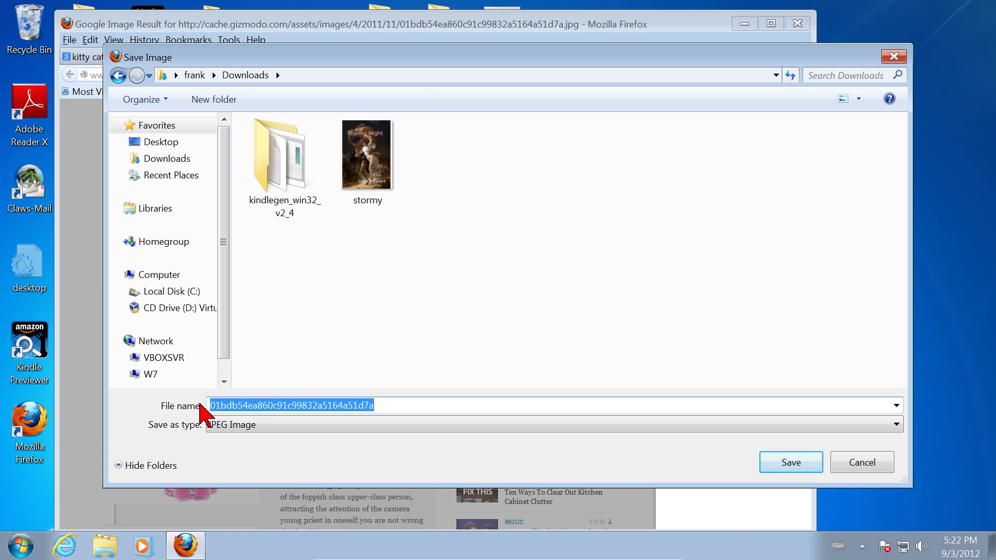
{"action": "type", "text": "cat1.jpg"}
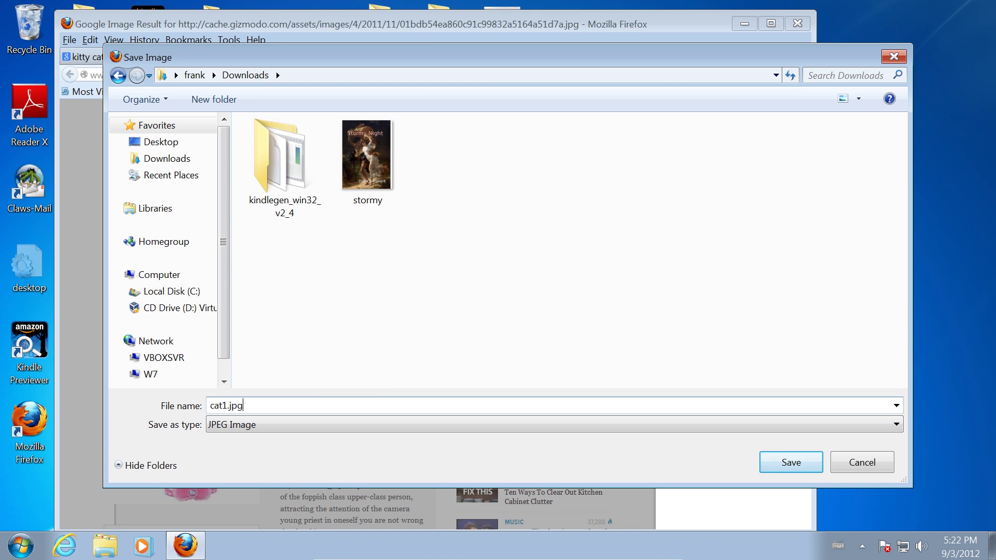
{"action": "type", "text": "1"}
{"action": "left_click", "coordinate": [787, 461]}
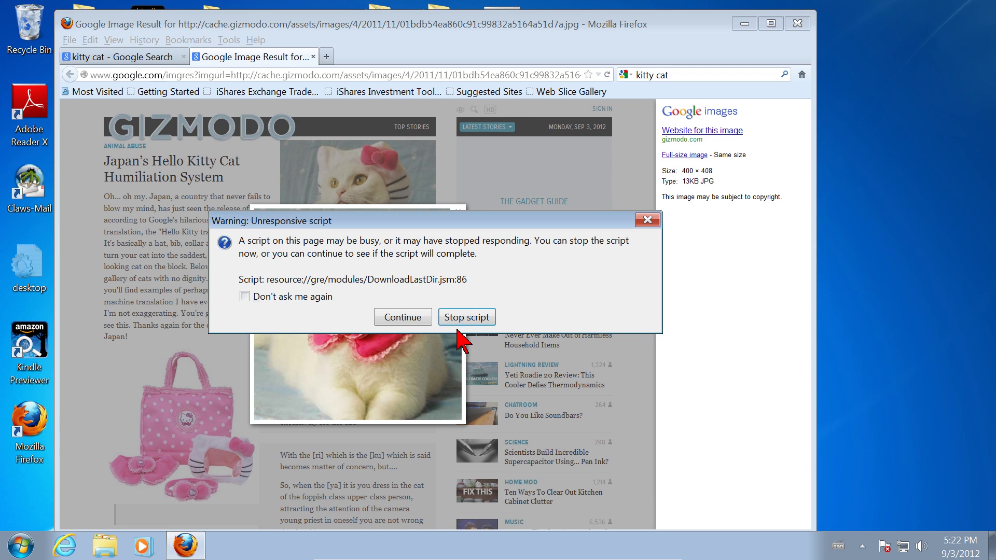
{"action": "left_click", "coordinate": [396, 316]}
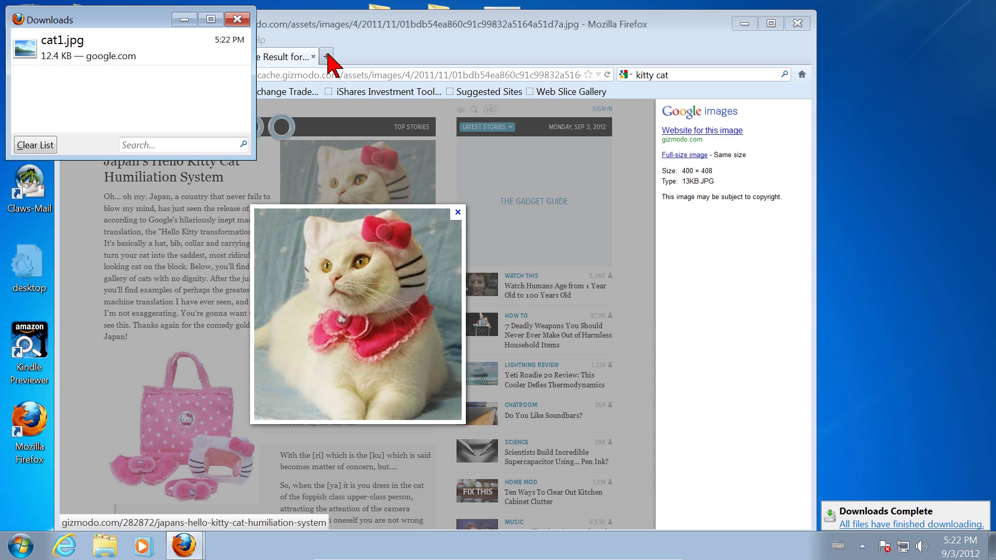
{"action": "left_click", "coordinate": [416, 26]}
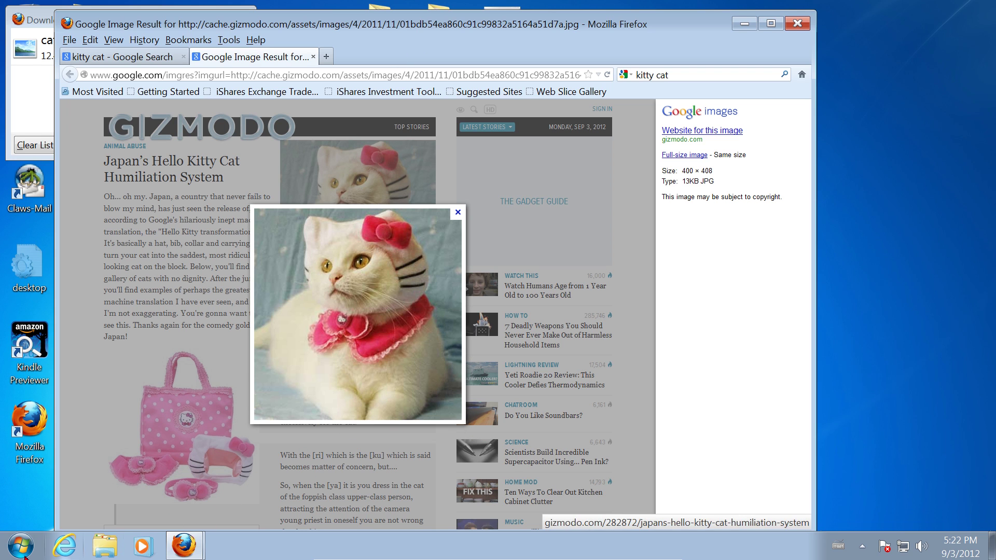
Step: Open Windows Explorer and navigate through Local Disk (C:) and Users to the user's home folder
{"action": "left_click", "coordinate": [104, 546]}
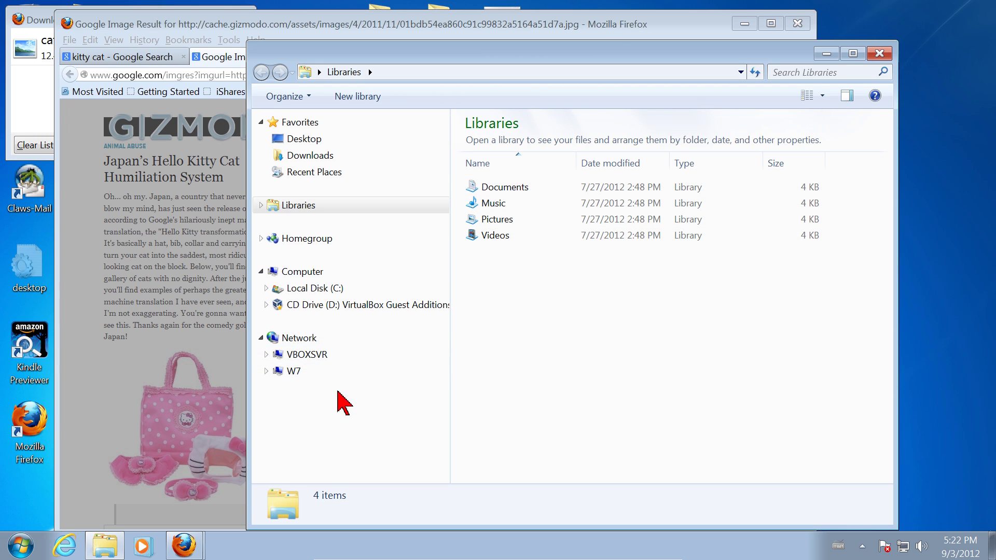
{"action": "left_click", "coordinate": [266, 288]}
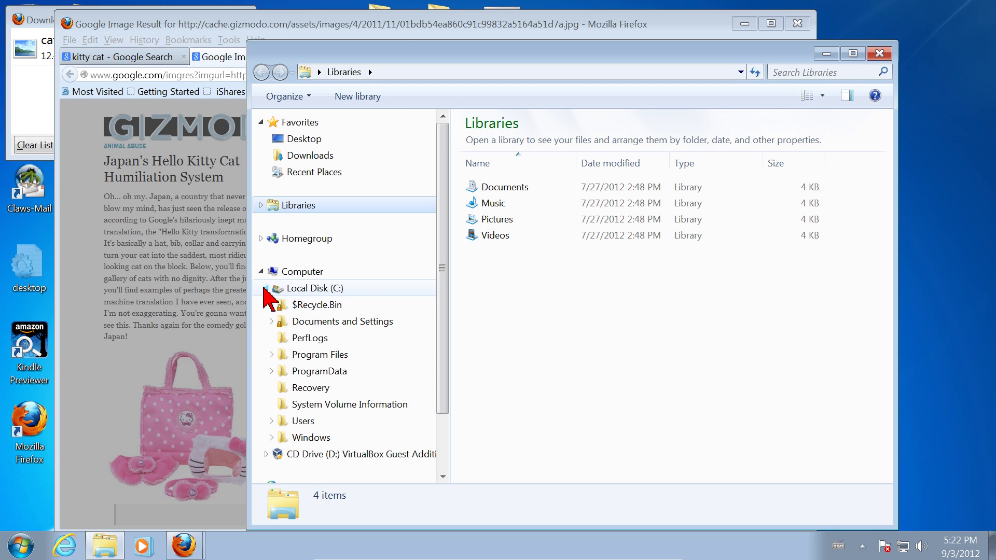
{"action": "left_click", "coordinate": [271, 420]}
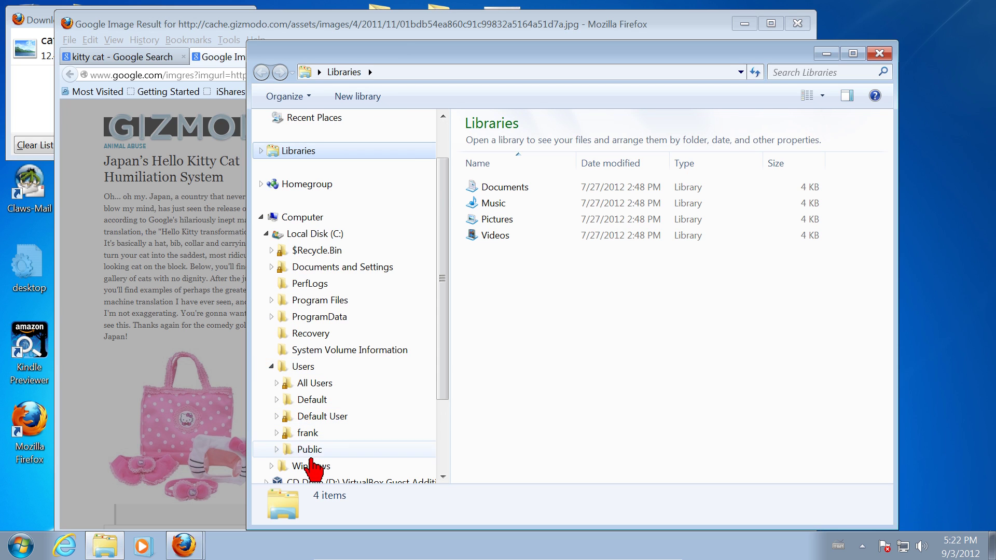
{"action": "left_click", "coordinate": [308, 433]}
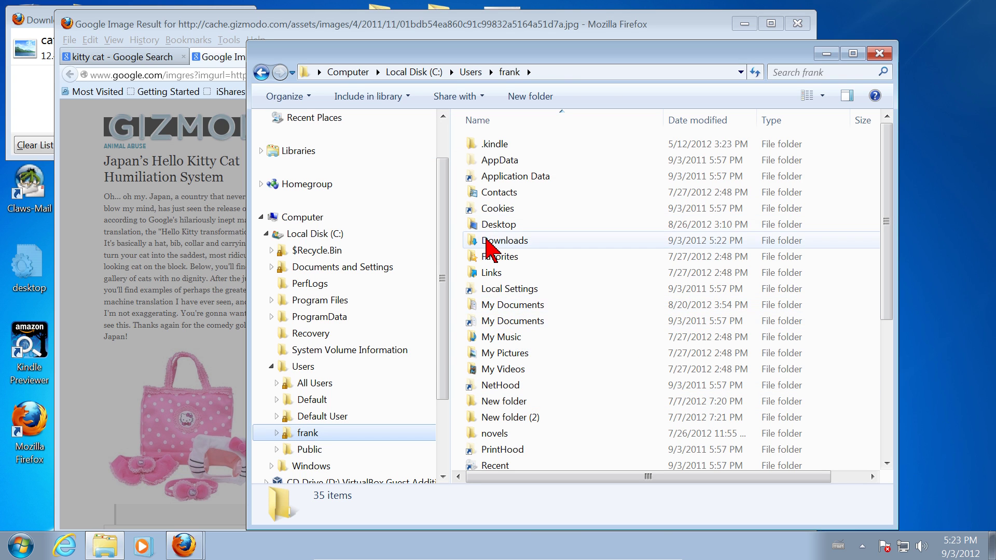
Step: Enter the Downloads folder and open cat1 in Windows Photo Viewer
{"action": "double_click", "coordinate": [486, 241]}
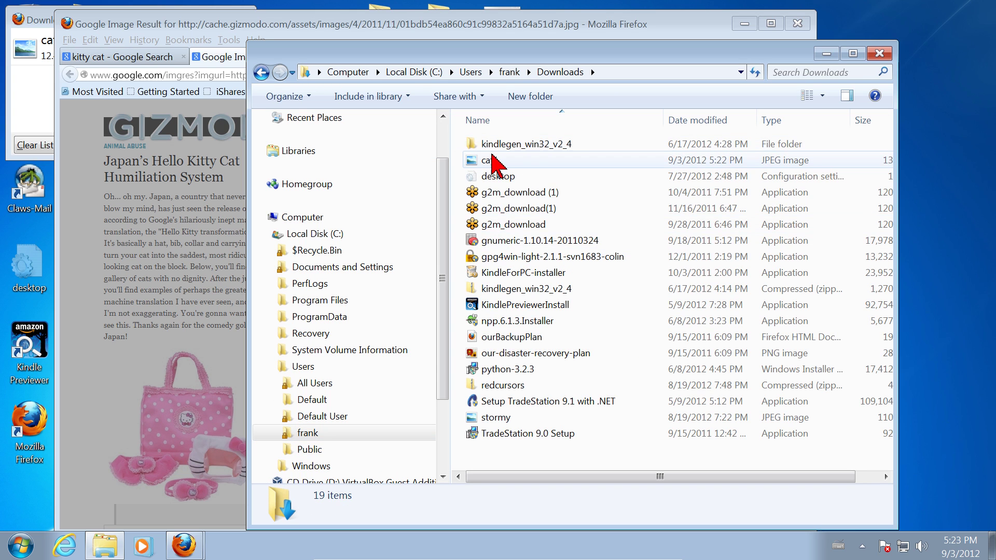
{"action": "left_click", "coordinate": [500, 167]}
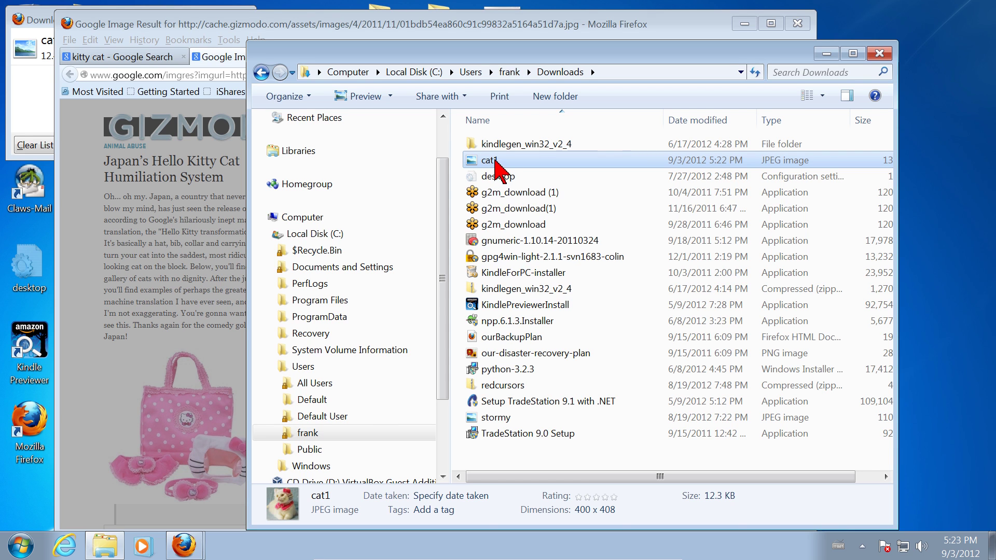
{"action": "double_click", "coordinate": [498, 167]}
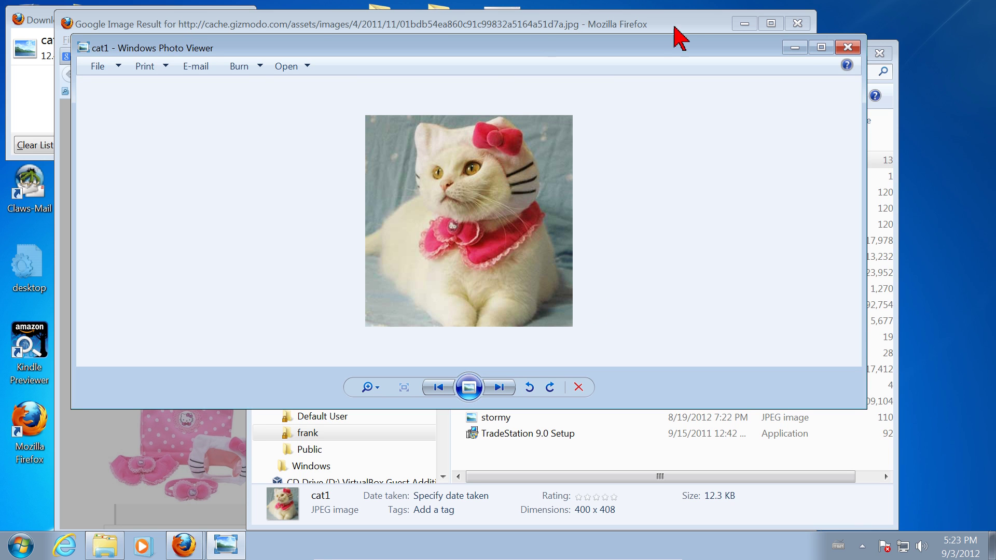
Step: Close the Windows Photo Viewer showing cat1
{"action": "left_click", "coordinate": [847, 49]}
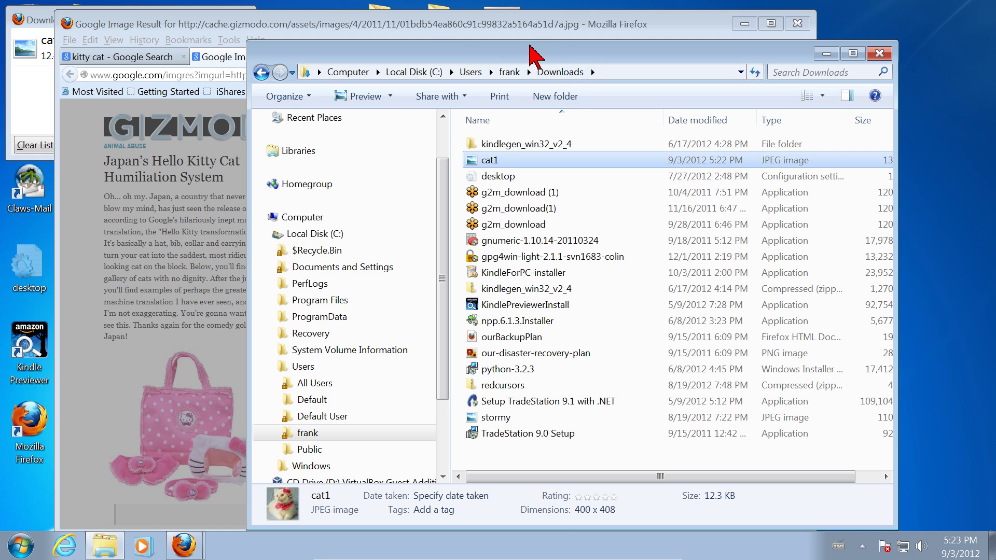
Step: Open the cat image's Gizmodo source page, close that tab, and resize the Firefox window
{"action": "left_click_drag", "start_coordinate": [452, 52], "coordinate": [738, 220]}
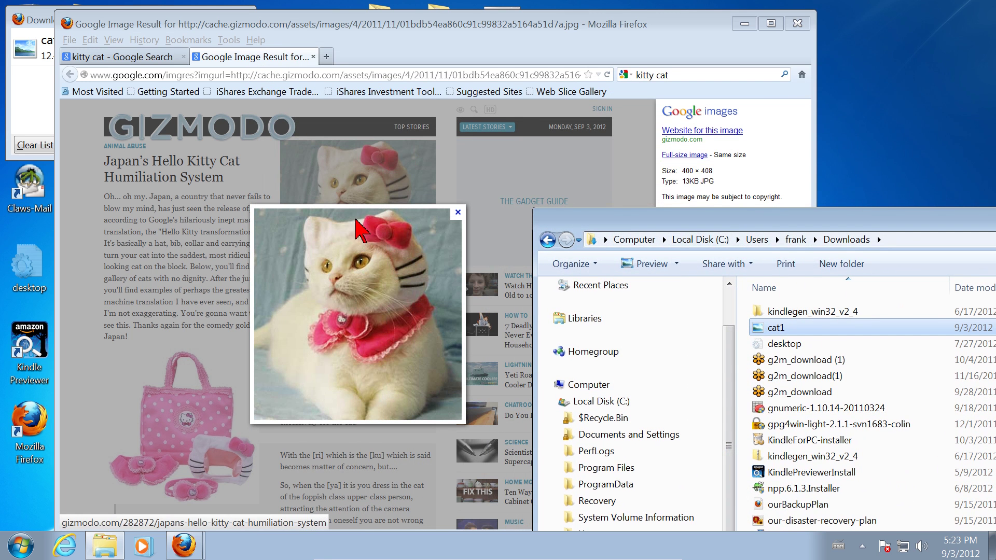
{"action": "left_click", "coordinate": [456, 181]}
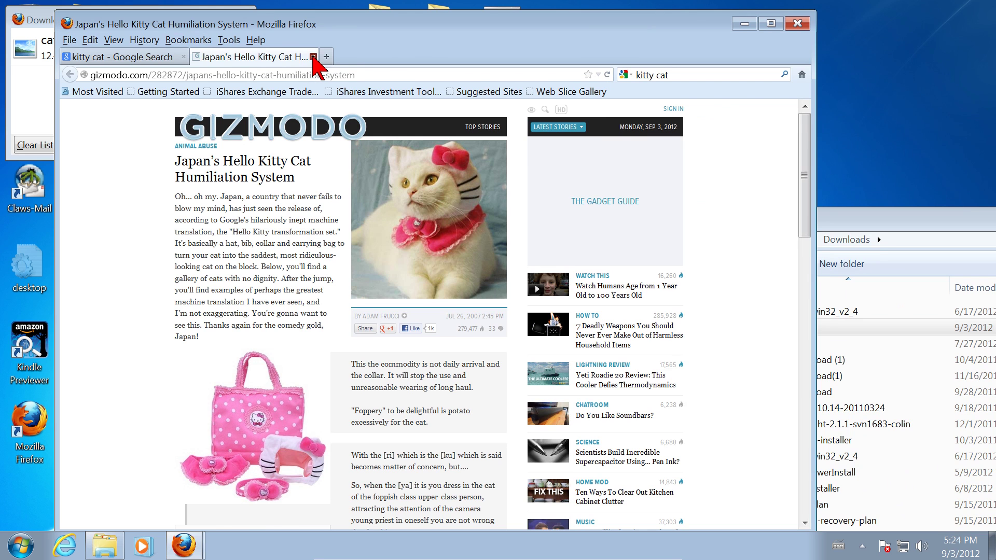
{"action": "left_click", "coordinate": [313, 57]}
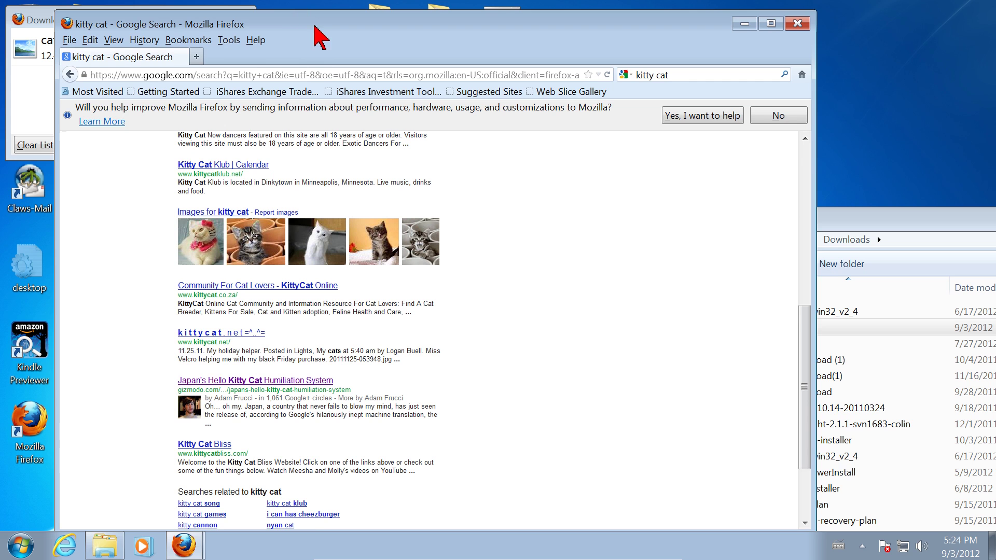
{"action": "left_click_drag", "start_coordinate": [318, 18], "coordinate": [344, 332]}
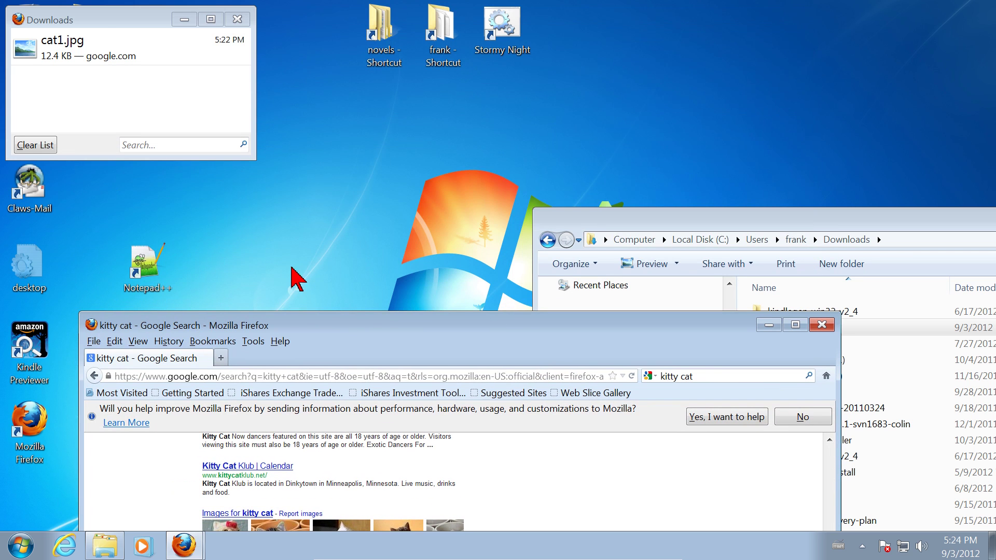
Step: Rearrange the Firefox download list and Explorer windows, and select the cat1.jpg download entry
{"action": "left_click_drag", "start_coordinate": [92, 16], "coordinate": [234, 48]}
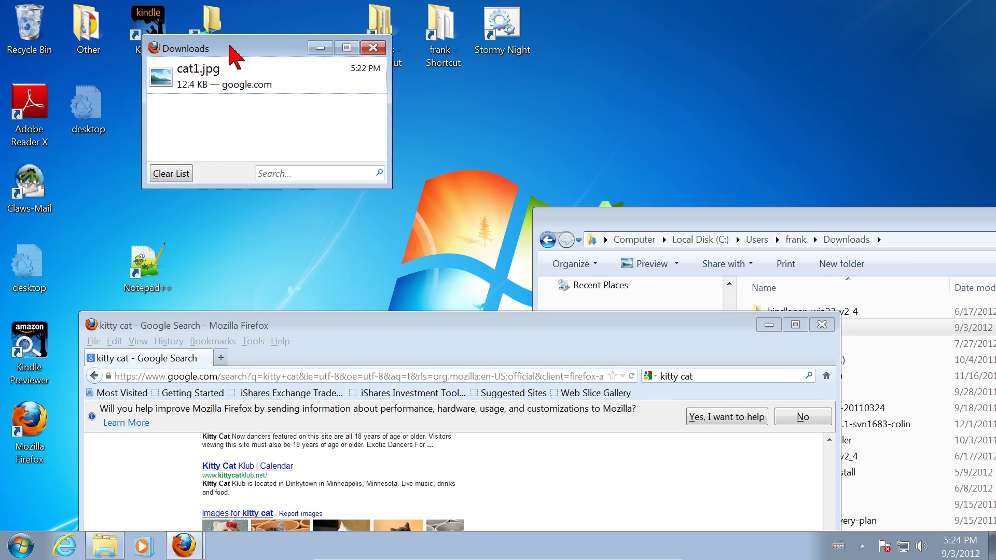
{"action": "left_click_drag", "start_coordinate": [391, 189], "coordinate": [492, 257]}
{"action": "left_click", "coordinate": [191, 78]}
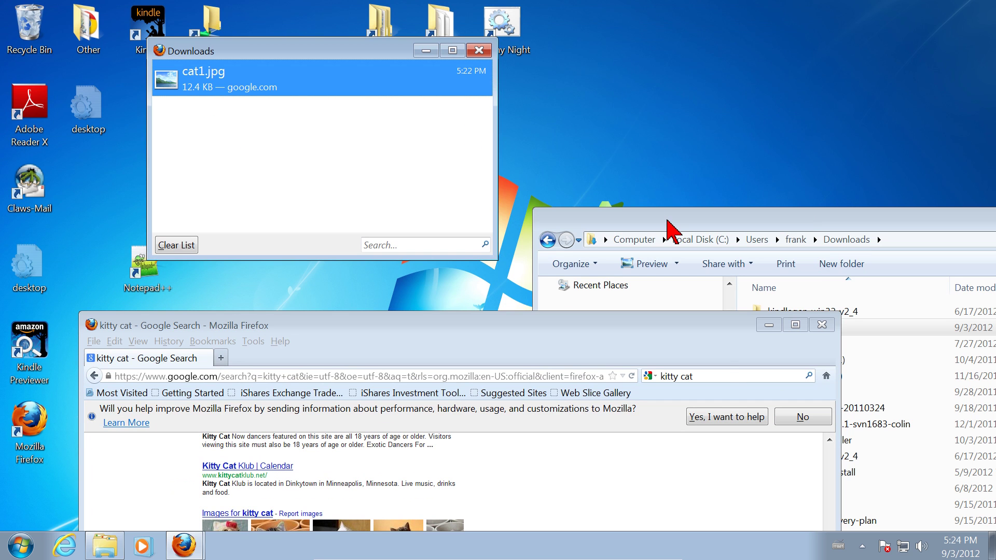
{"action": "left_click_drag", "start_coordinate": [668, 220], "coordinate": [424, 45]}
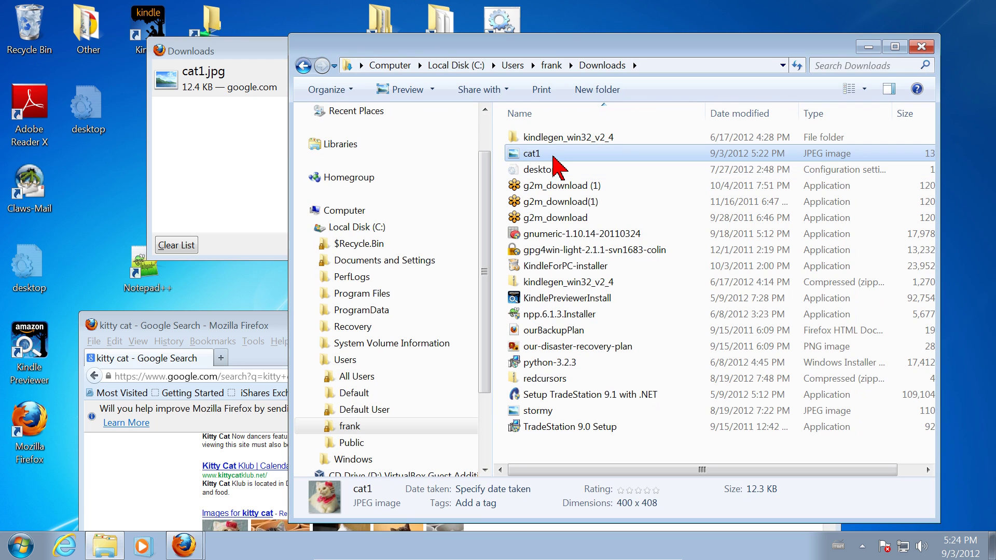
{"action": "left_click_drag", "start_coordinate": [485, 44], "coordinate": [571, 190]}
{"action": "left_click_drag", "start_coordinate": [277, 50], "coordinate": [205, 43]}
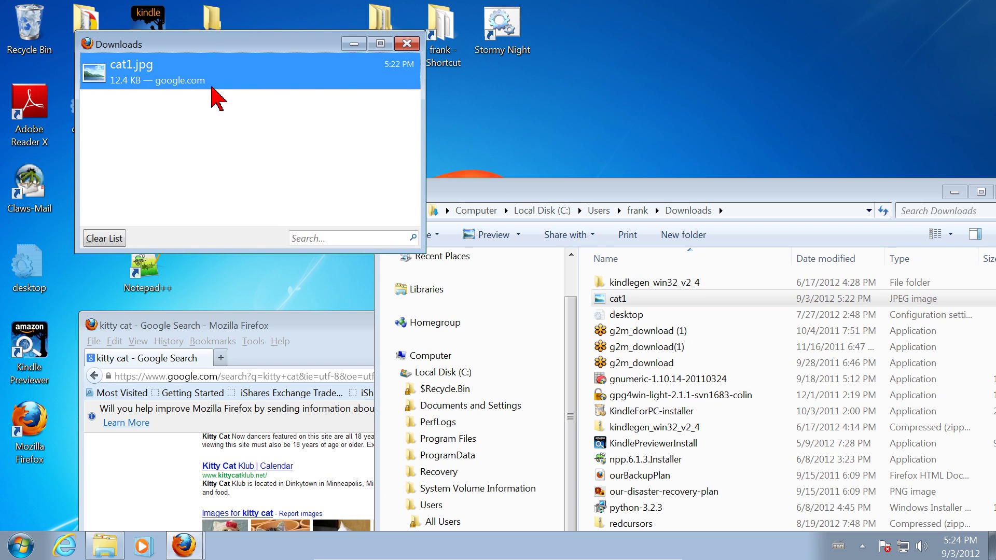
Step: Open cat1.jpg from the download list, close the viewer, then clear and close the list
{"action": "double_click", "coordinate": [138, 80]}
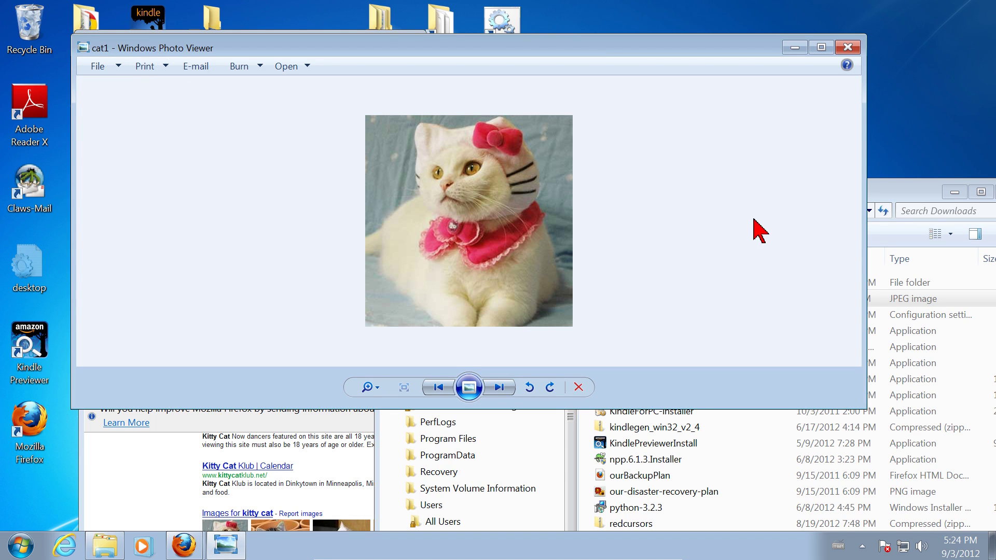
{"action": "left_click", "coordinate": [849, 48]}
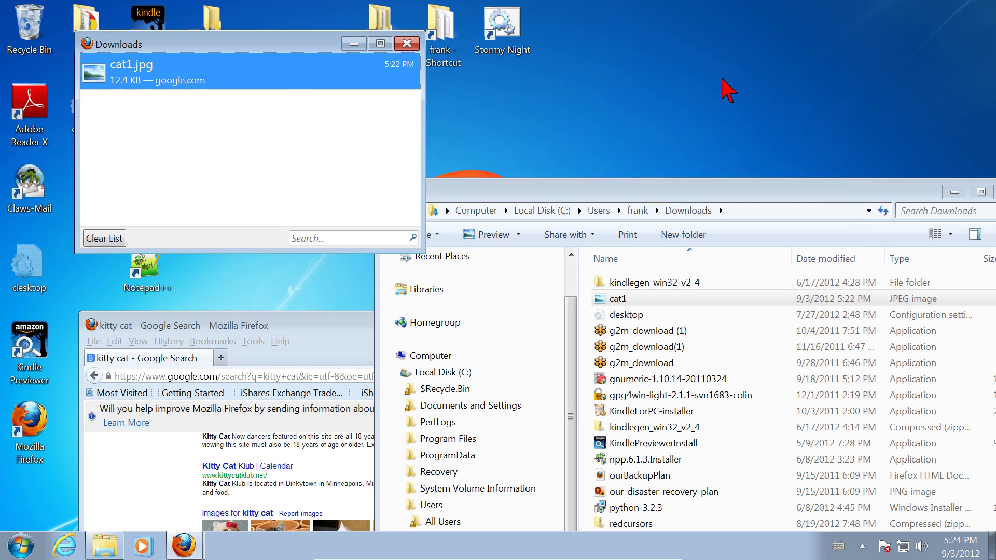
{"action": "left_click", "coordinate": [97, 239]}
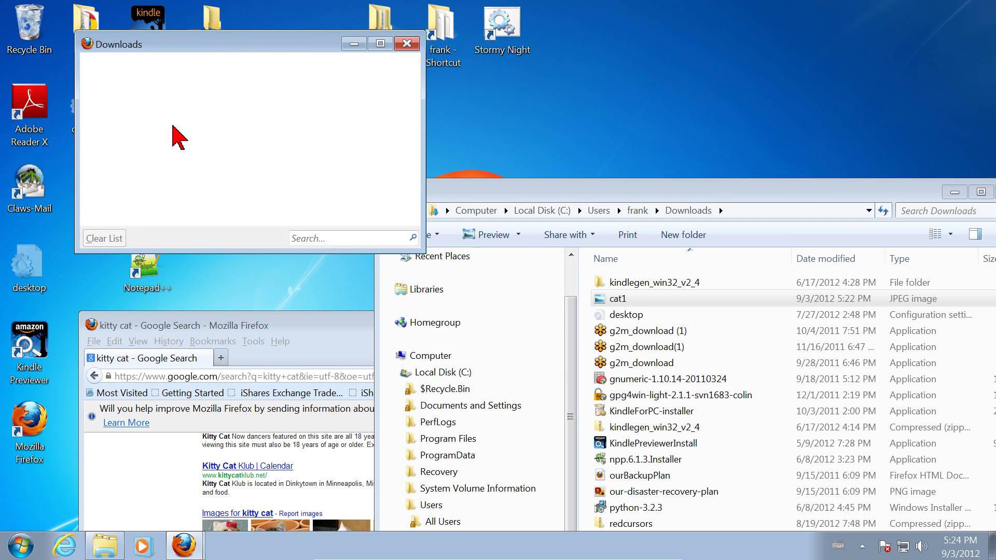
{"action": "left_click", "coordinate": [407, 44]}
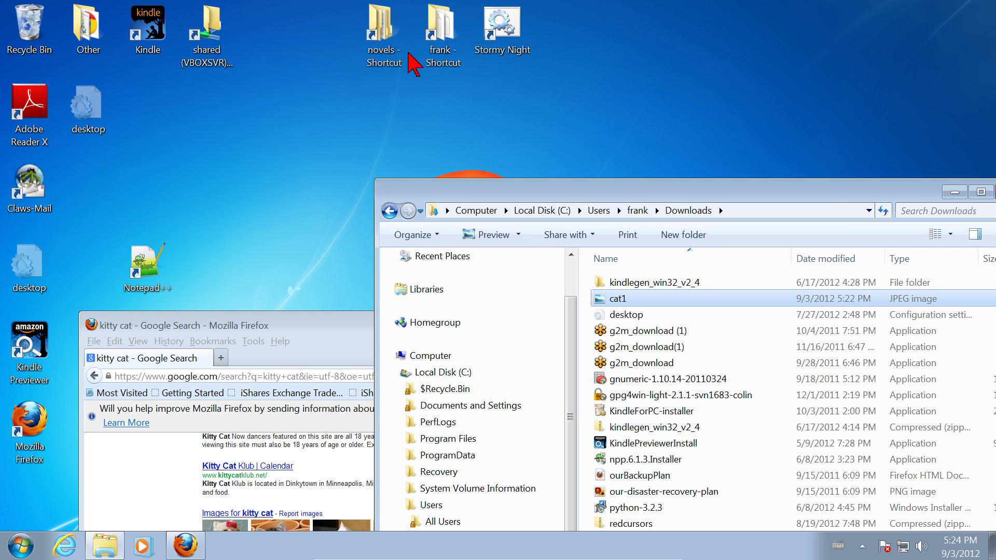
Step: Move the Downloads folder window up and left so it fits fully on screen
{"action": "left_click_drag", "start_coordinate": [667, 190], "coordinate": [401, 5]}
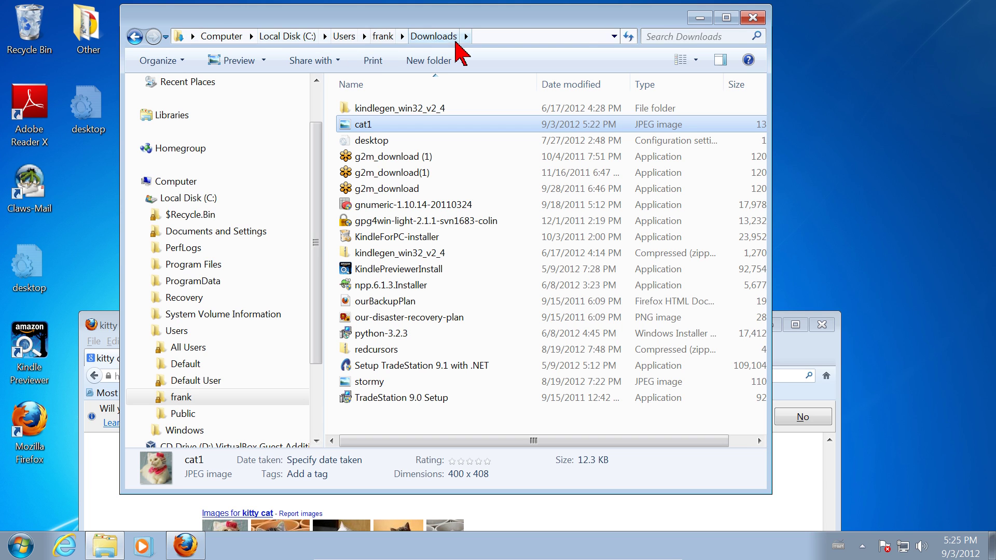
Step: Rename the cat1 image in Downloads to cat2
{"action": "left_click", "coordinate": [381, 124]}
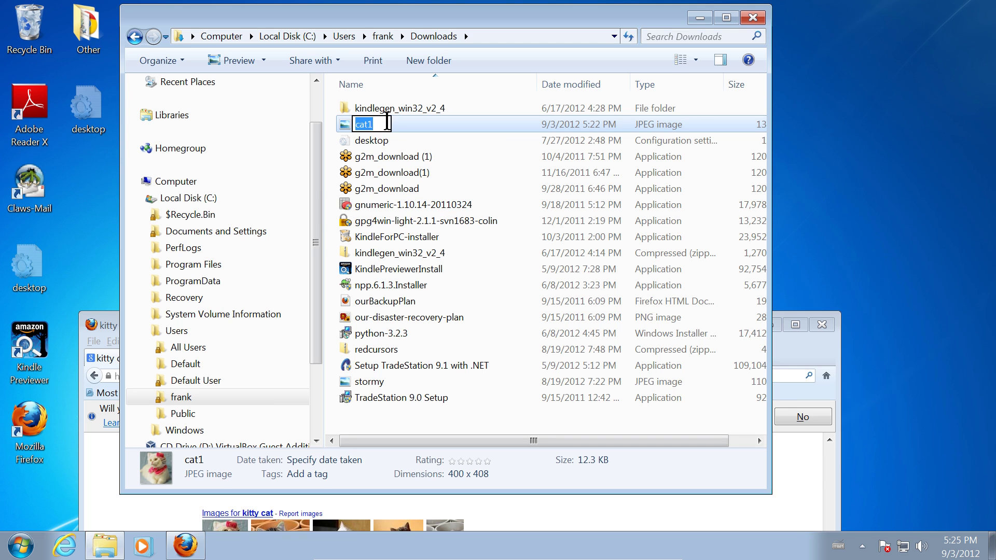
{"action": "key", "text": "Escape"}
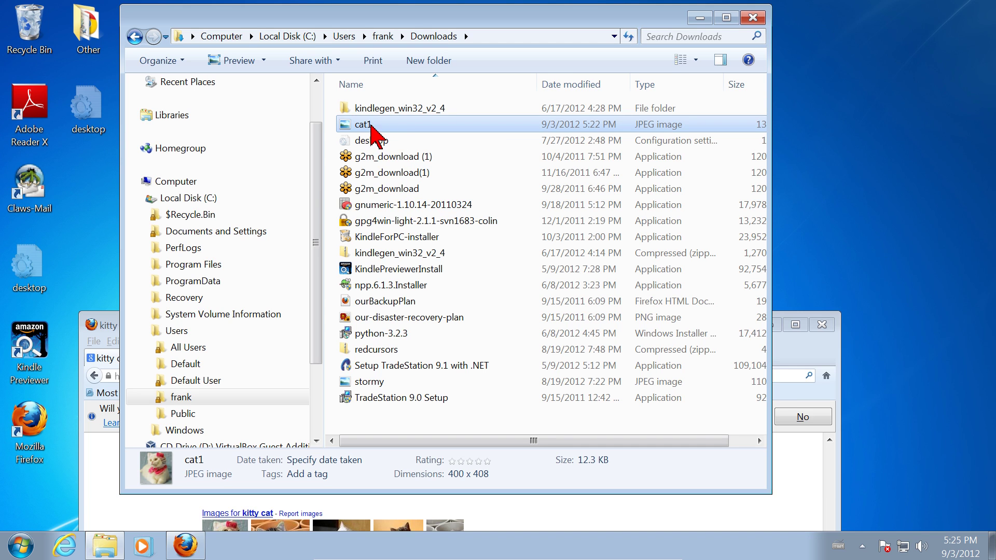
{"action": "right_click", "coordinate": [371, 123]}
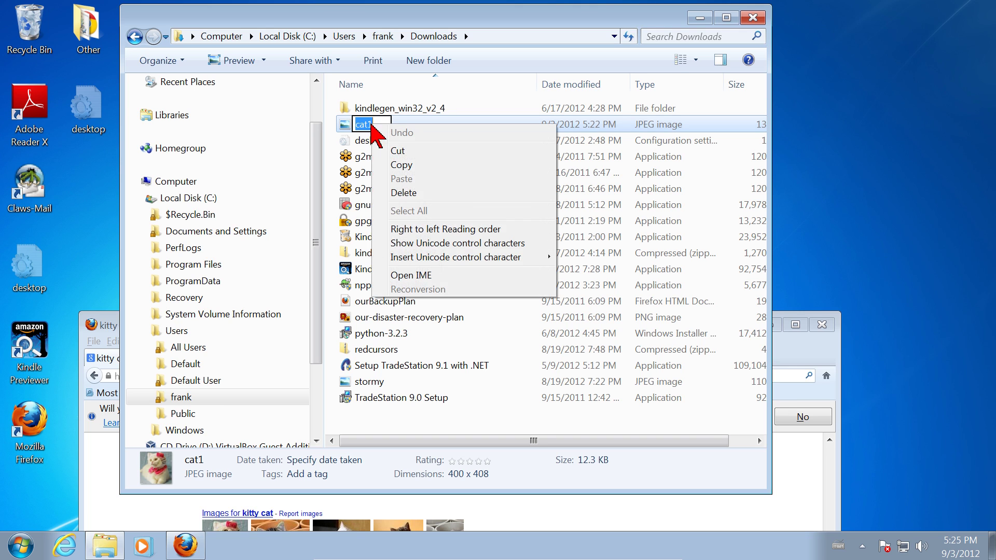
{"action": "left_click", "coordinate": [432, 121]}
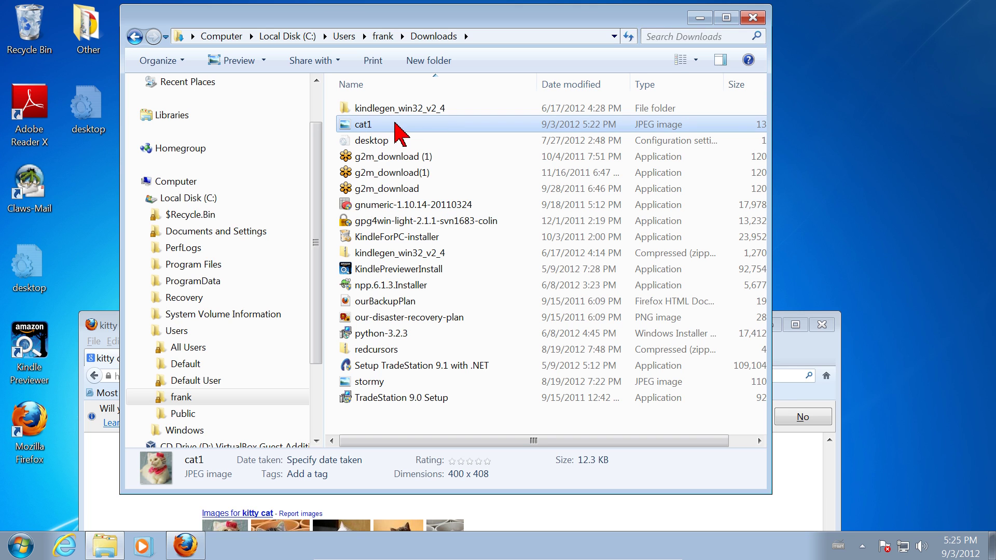
{"action": "right_click", "coordinate": [370, 127]}
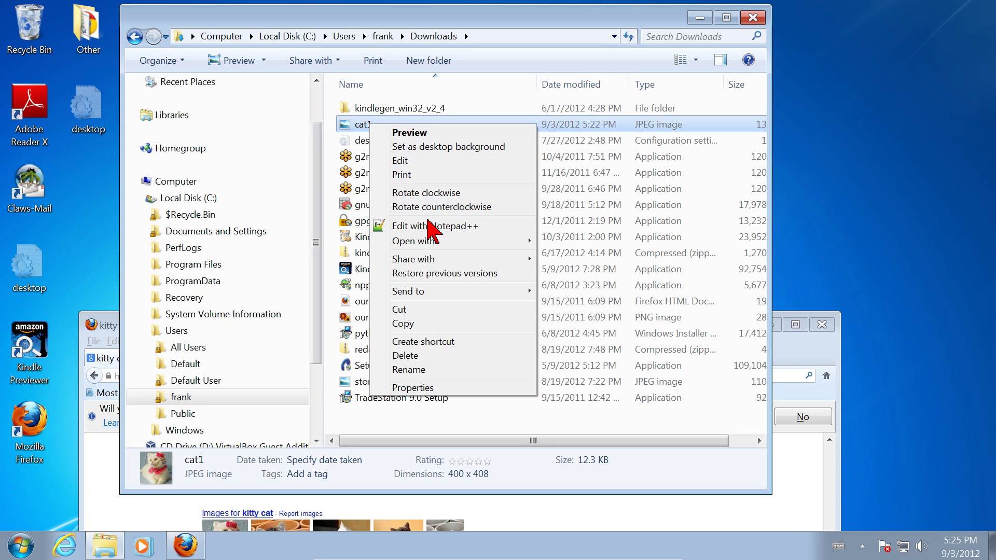
{"action": "left_click", "coordinate": [408, 369]}
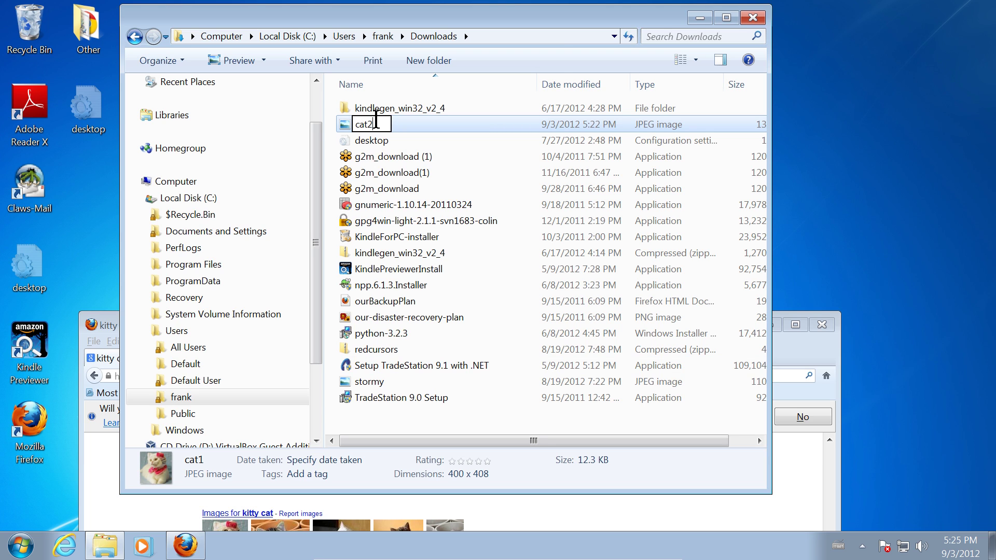
{"action": "key", "text": "Tab"}
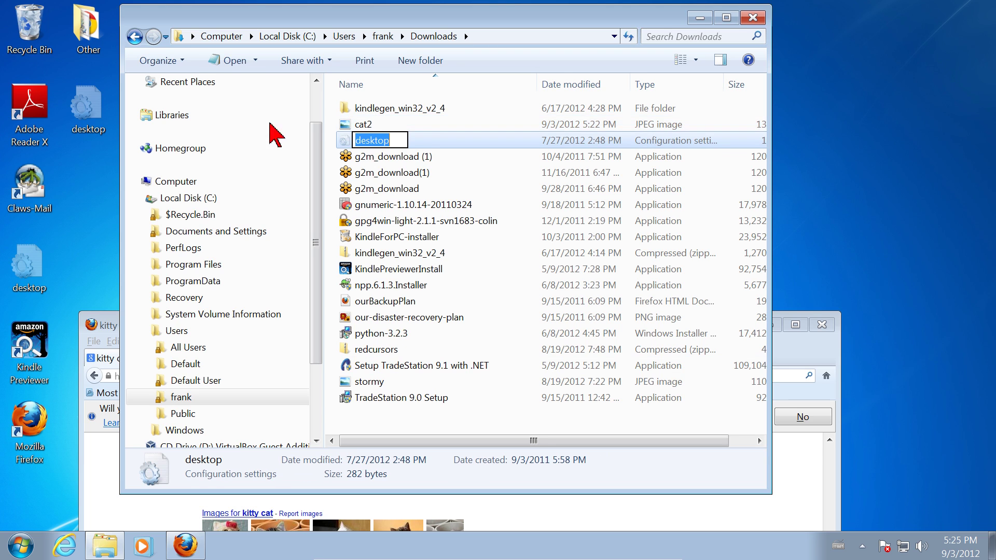
{"action": "left_click", "coordinate": [395, 121]}
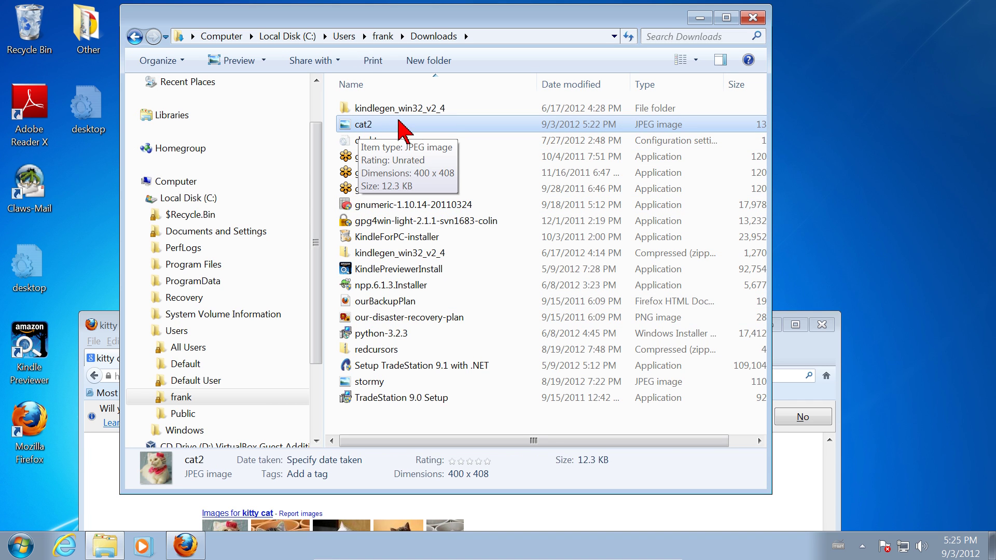
Step: Delete cat2 and confirm moving it to the Recycle Bin
{"action": "right_click", "coordinate": [439, 124]}
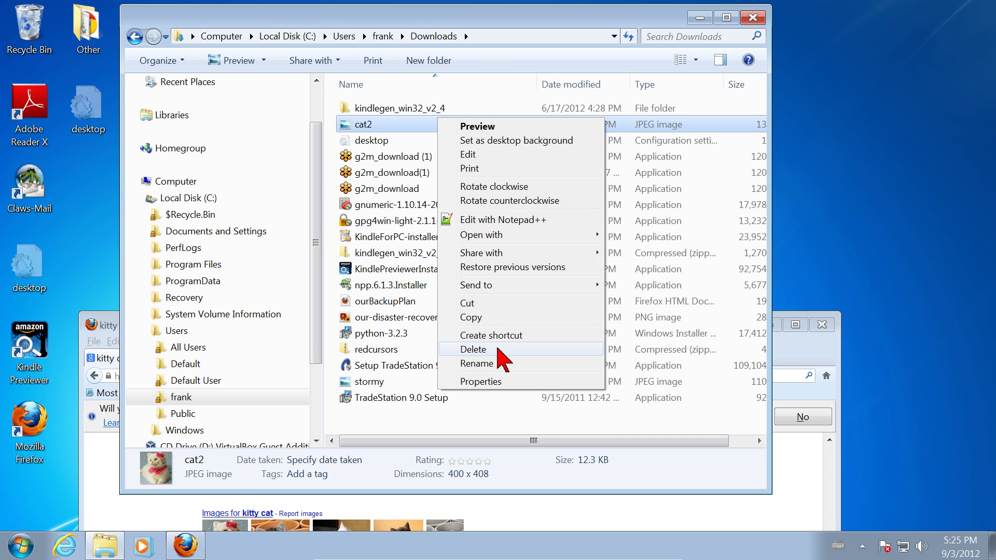
{"action": "left_click", "coordinate": [473, 349]}
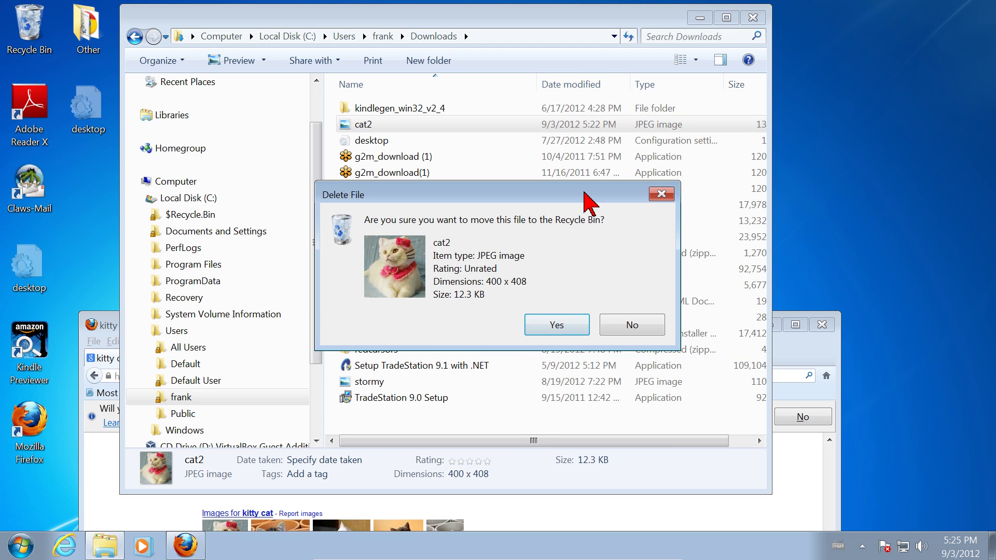
{"action": "left_click", "coordinate": [556, 326]}
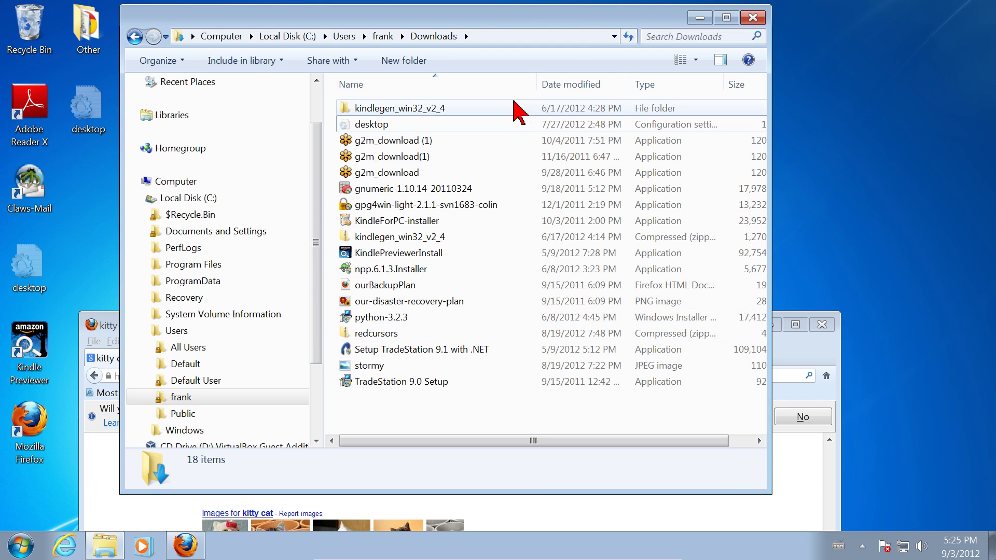